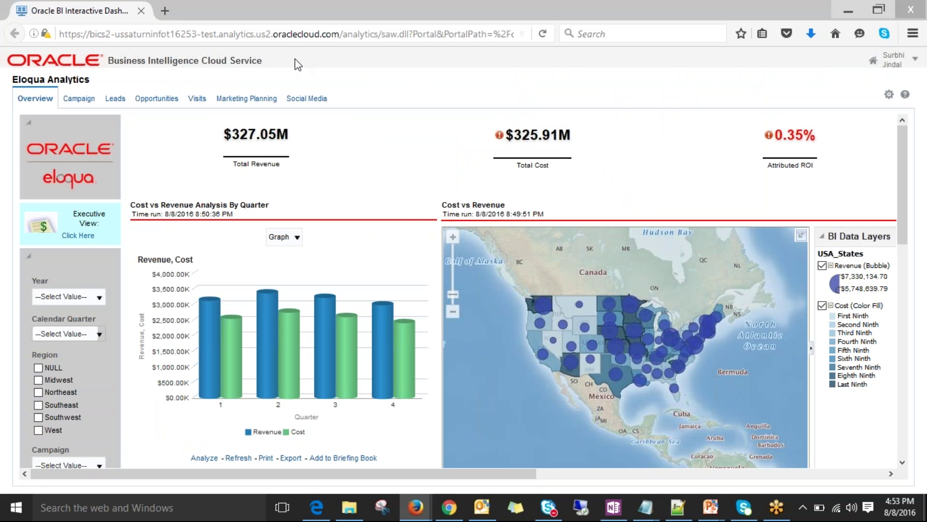
{"action": "left_click_drag", "start_coordinate": [287, 62], "coordinate": [66, 69]}
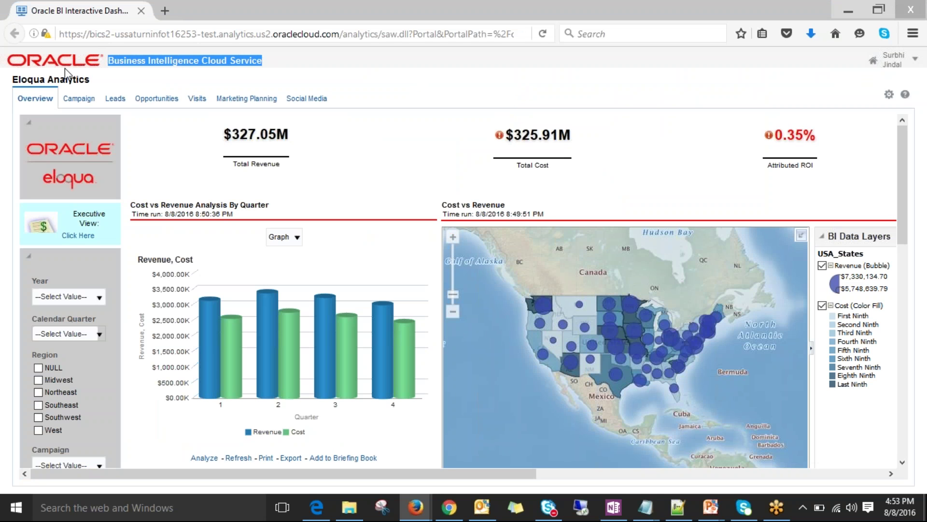
{"action": "left_click", "coordinate": [115, 98]}
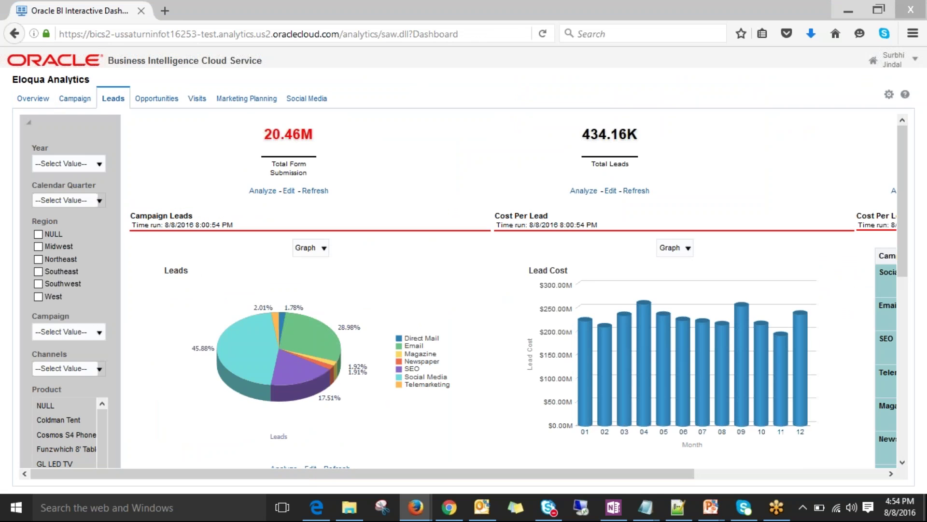
{"action": "left_click", "coordinate": [33, 98]}
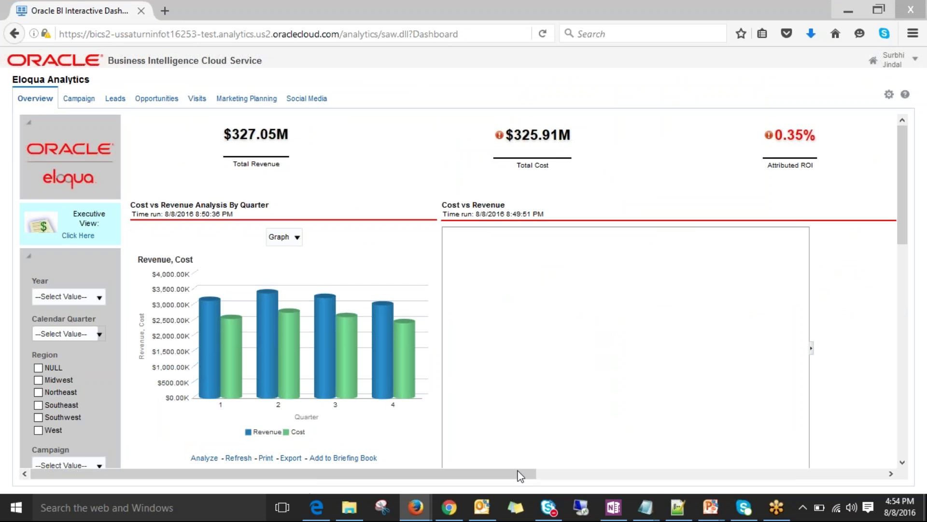
{"action": "left_click_drag", "start_coordinate": [521, 475], "coordinate": [869, 476]}
{"action": "left_click", "coordinate": [231, 474]}
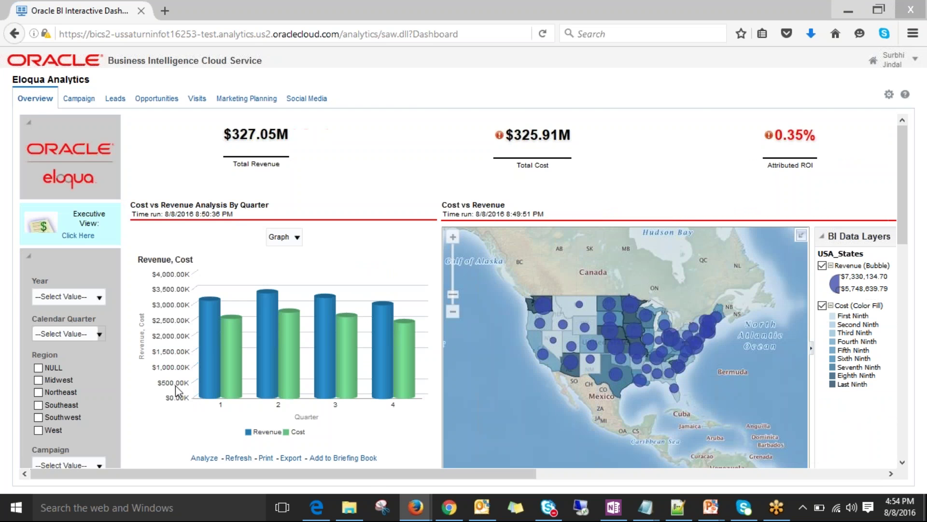
- Switch the Page Views report display from graph to Table
{"action": "scroll", "coordinate": [166, 410], "scroll_direction": "down", "scroll_amount": 3}
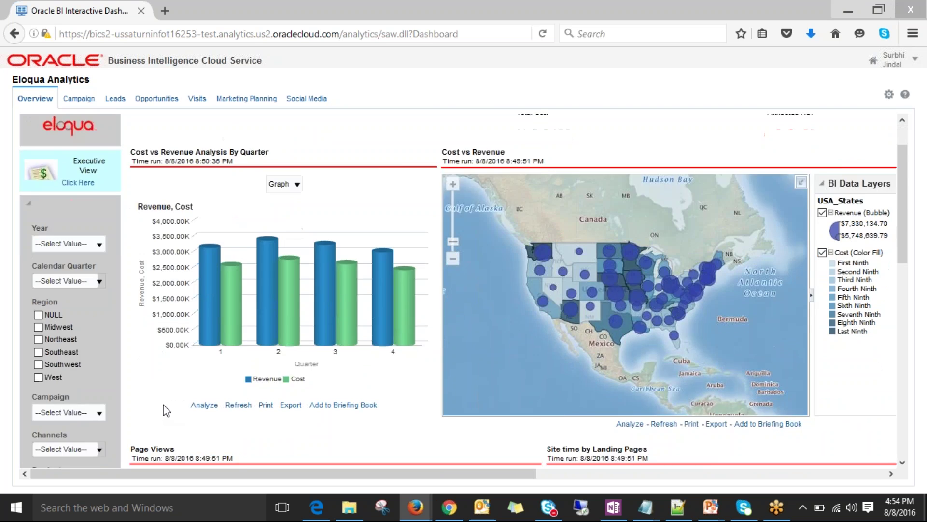
{"action": "scroll", "coordinate": [232, 386], "scroll_direction": "down", "scroll_amount": 2}
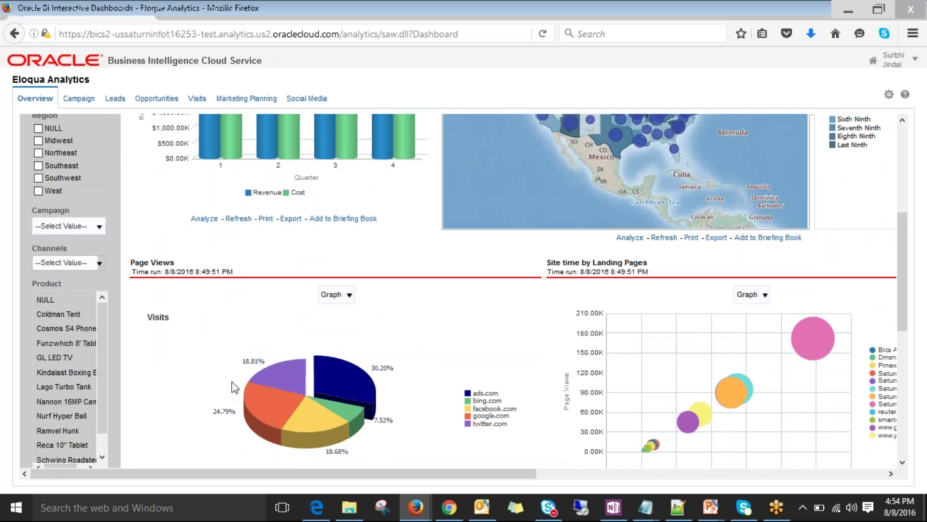
{"action": "scroll", "coordinate": [232, 381], "scroll_direction": "down", "scroll_amount": 2}
{"action": "left_click", "coordinate": [336, 190]}
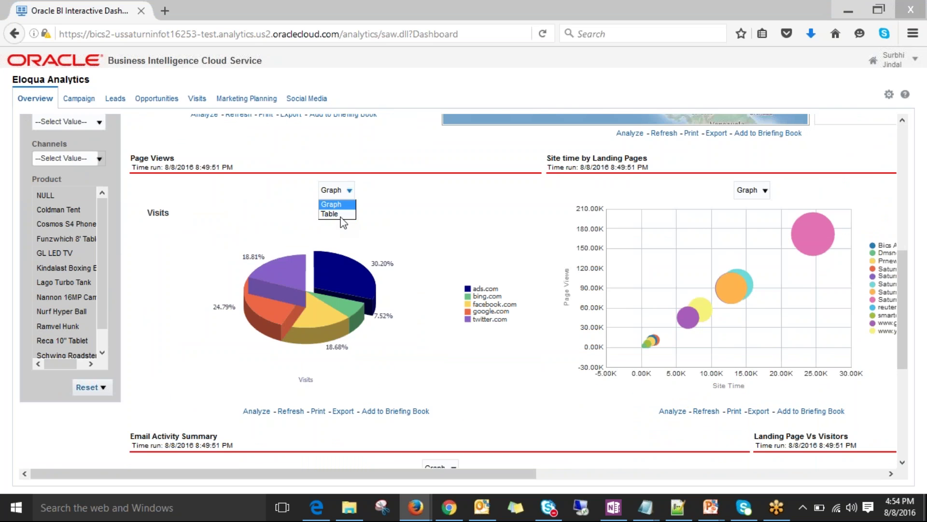
{"action": "left_click", "coordinate": [333, 214]}
- Show the Cost vs Revenue Analysis By Quarter report as a Table
{"action": "scroll", "coordinate": [399, 306], "scroll_direction": "up", "scroll_amount": 7}
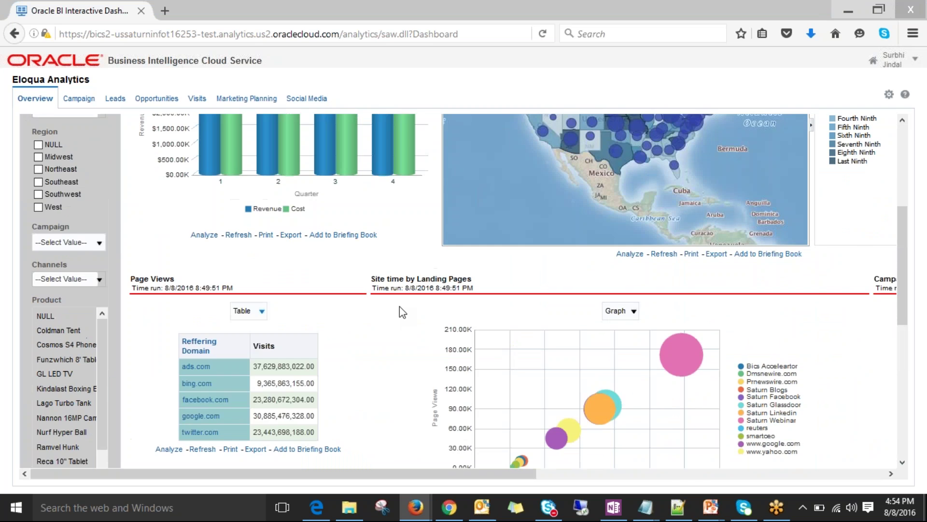
{"action": "left_click", "coordinate": [284, 237]}
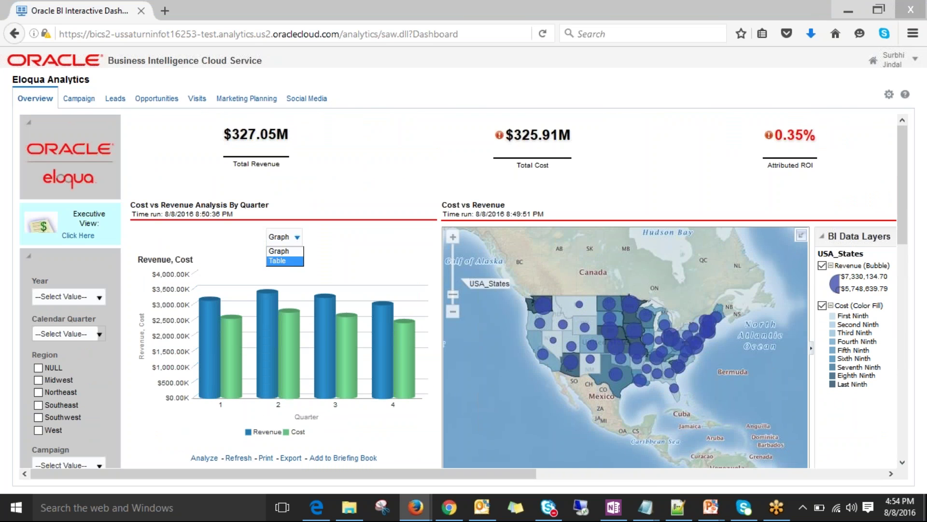
{"action": "left_click", "coordinate": [284, 261]}
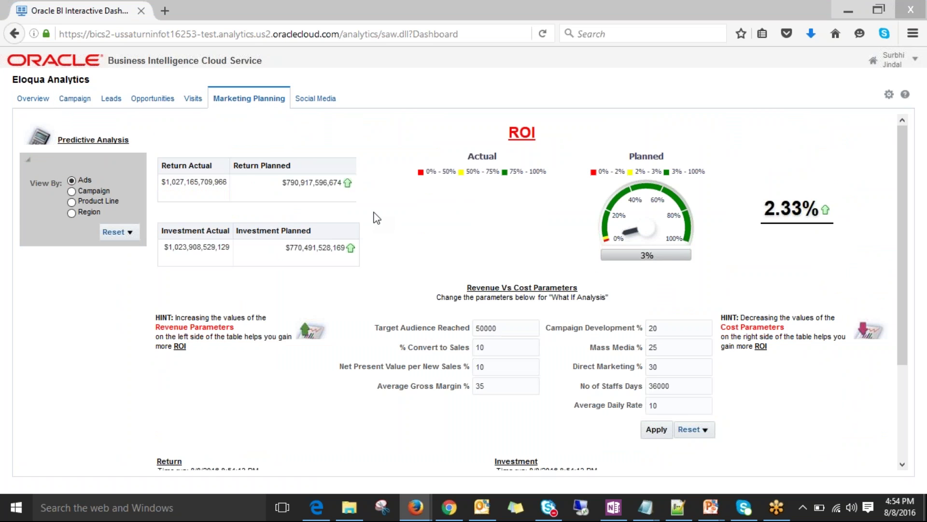
- Change % Convert to Sales from 10 to 12, recalculate ROI, then go to Social Media
{"action": "left_click", "coordinate": [496, 346]}
{"action": "key", "text": "BackSpace"}
{"action": "type", "text": "2"}
{"action": "left_click", "coordinate": [648, 433]}
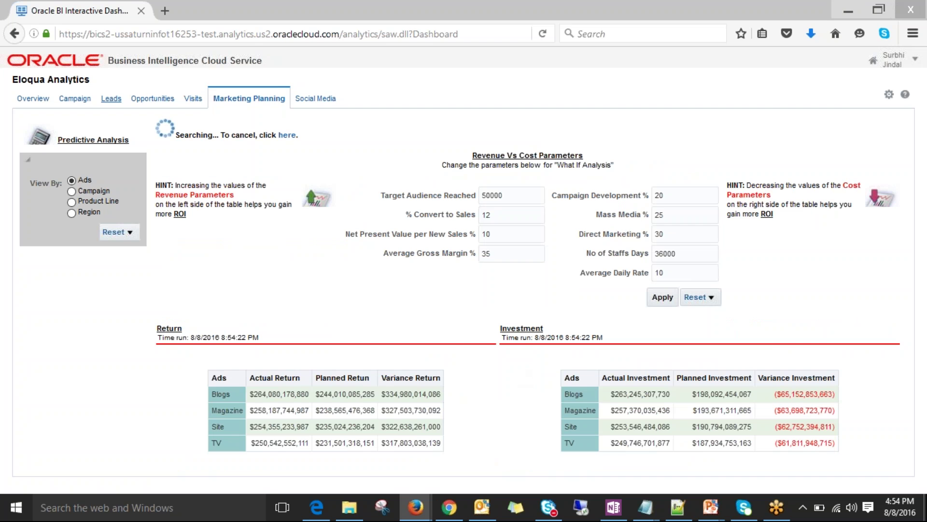
{"action": "left_click", "coordinate": [315, 98]}
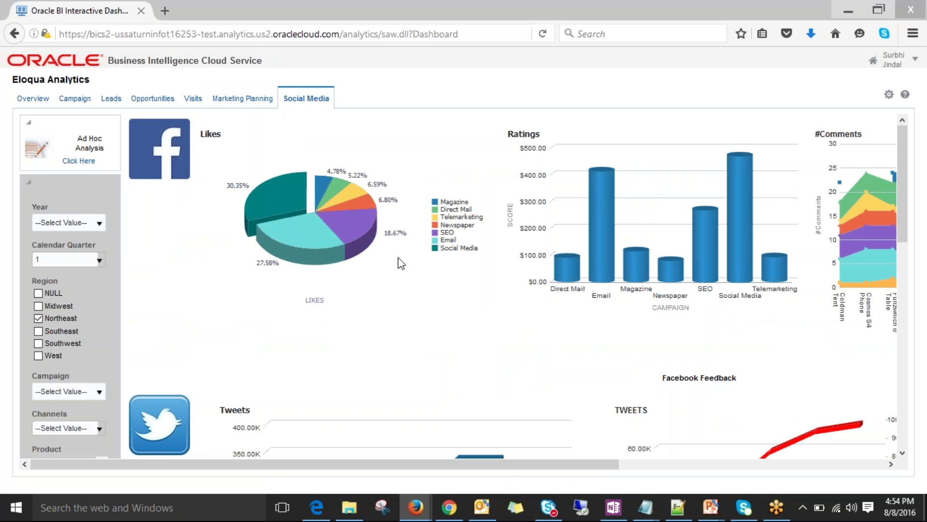
- Scroll through the Tweets by region, #Comments-by-product and Tweets By Products charts and back
{"action": "scroll", "coordinate": [416, 322], "scroll_direction": "down", "scroll_amount": 3}
{"action": "scroll", "coordinate": [416, 347], "scroll_direction": "down", "scroll_amount": 6}
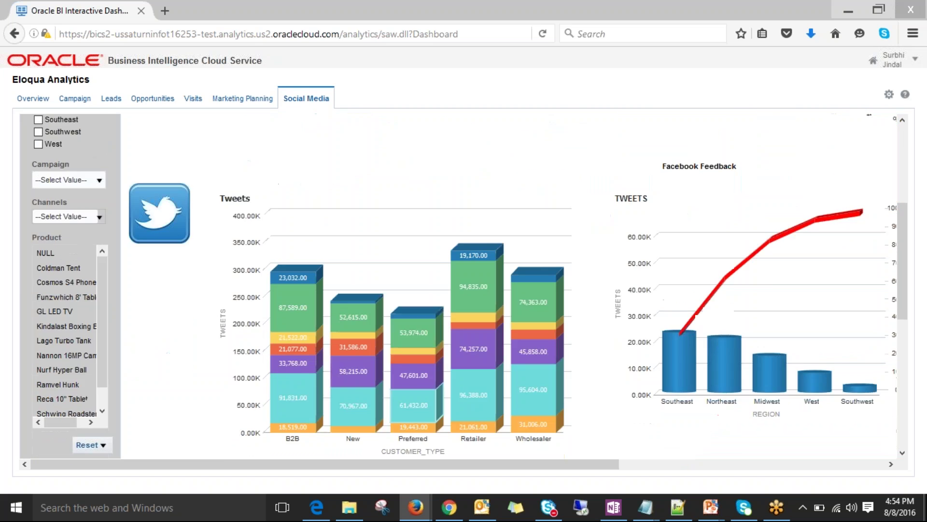
{"action": "scroll", "coordinate": [487, 476], "scroll_direction": "right", "scroll_amount": 5}
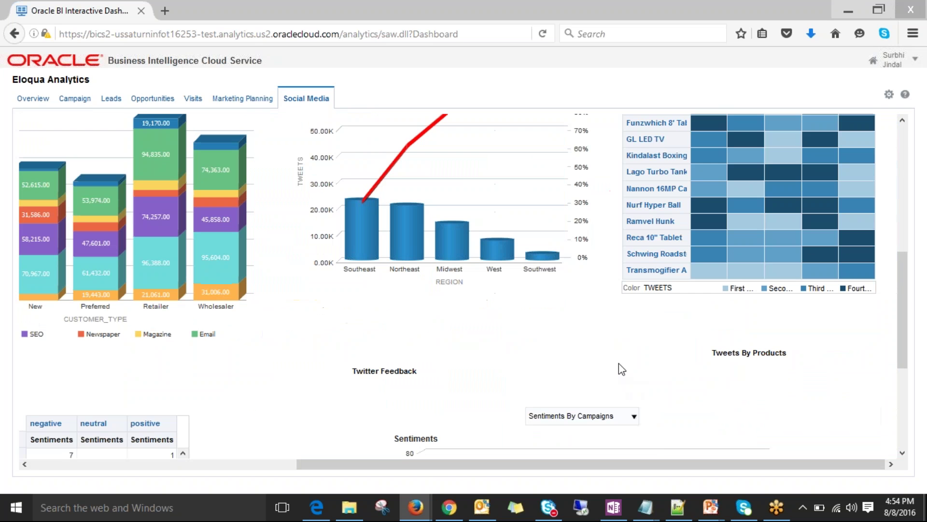
{"action": "scroll", "coordinate": [613, 368], "scroll_direction": "up", "scroll_amount": 3}
{"action": "scroll", "coordinate": [612, 369], "scroll_direction": "up", "scroll_amount": 2}
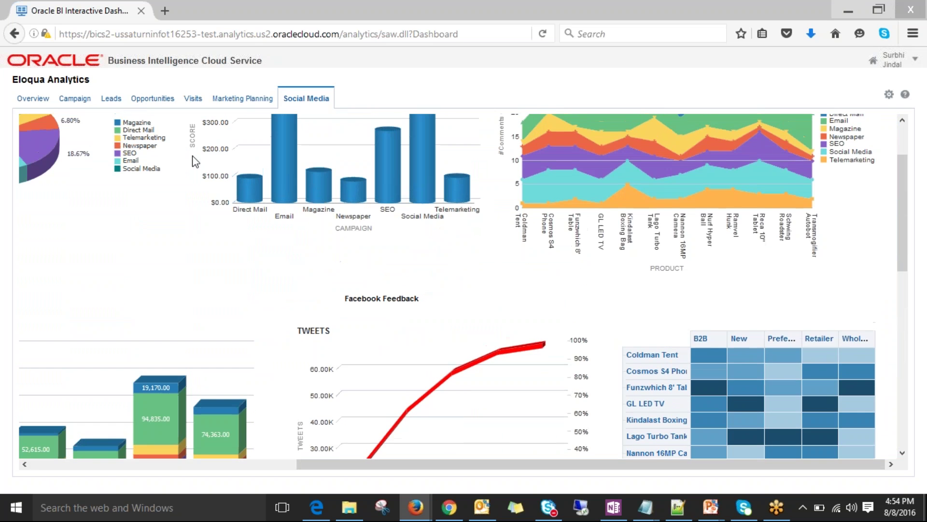
- On the Campaign page, set the Total Reachable chart to Total Rechable Vs Unreachable
{"action": "left_click", "coordinate": [74, 98]}
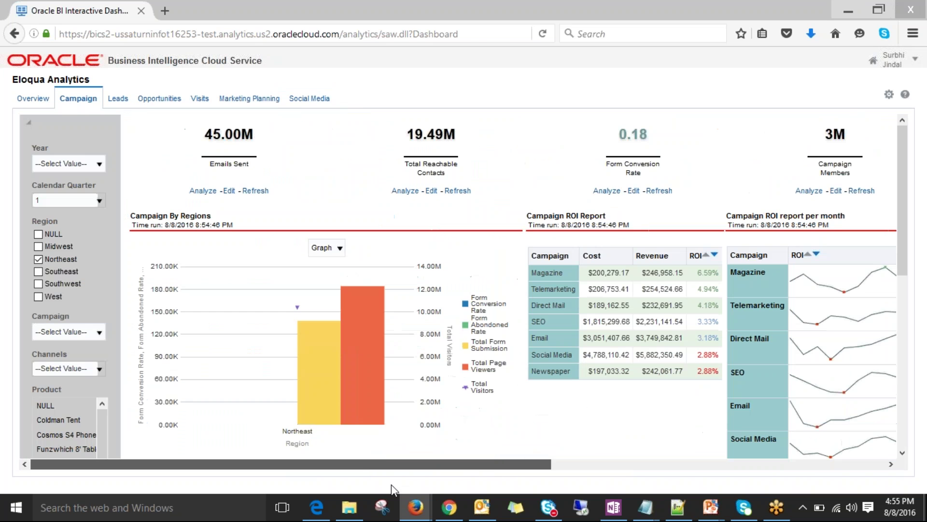
{"action": "scroll", "coordinate": [550, 425], "scroll_direction": "down", "scroll_amount": 5}
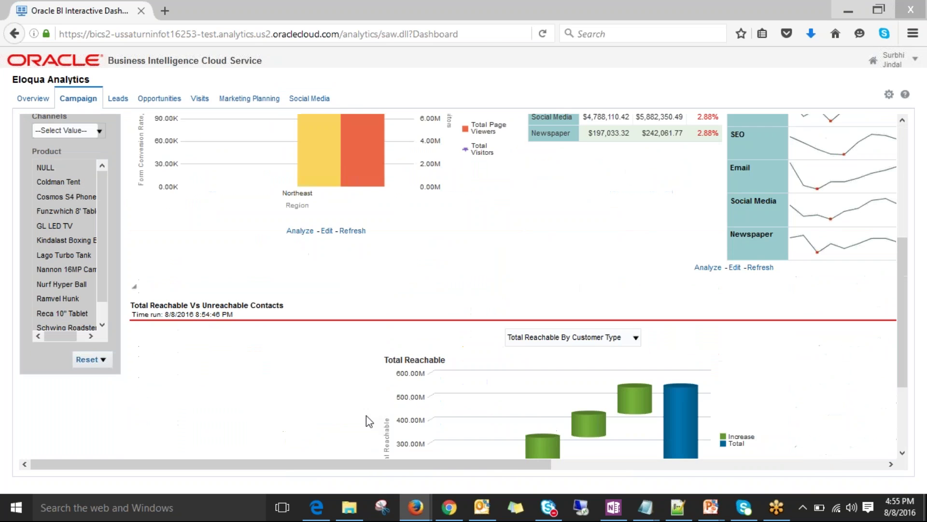
{"action": "scroll", "coordinate": [602, 215], "scroll_direction": "down", "scroll_amount": 3}
{"action": "left_click", "coordinate": [602, 216]}
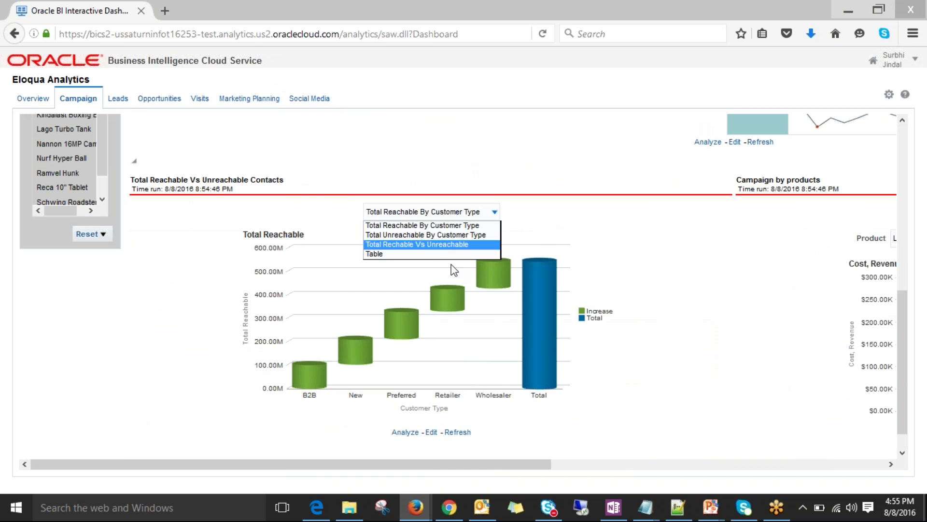
{"action": "left_click", "coordinate": [435, 244]}
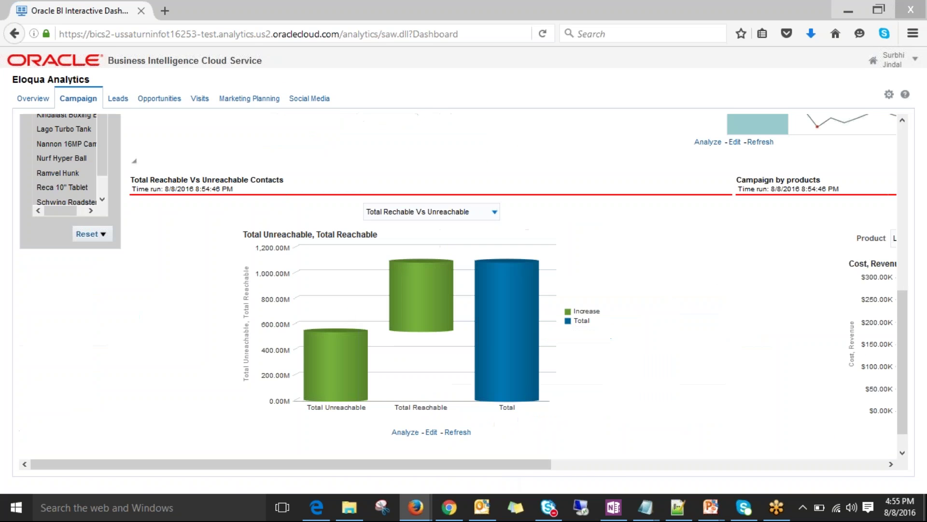
- Open the Opportunities page and scroll down to the Sales Agents table and back up
{"action": "left_click", "coordinate": [154, 99]}
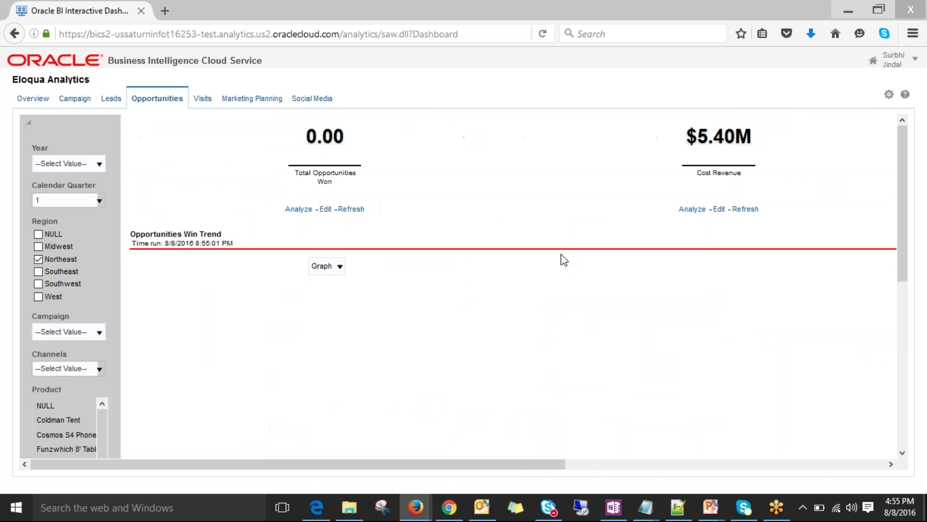
{"action": "scroll", "coordinate": [565, 260], "scroll_direction": "down", "scroll_amount": 4}
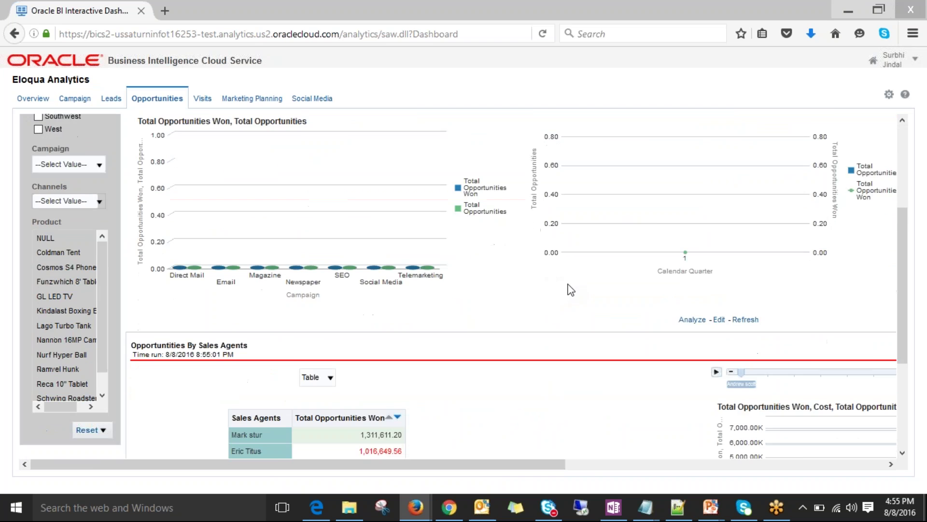
{"action": "scroll", "coordinate": [571, 290], "scroll_direction": "down", "scroll_amount": 1}
{"action": "scroll", "coordinate": [570, 290], "scroll_direction": "up", "scroll_amount": 4}
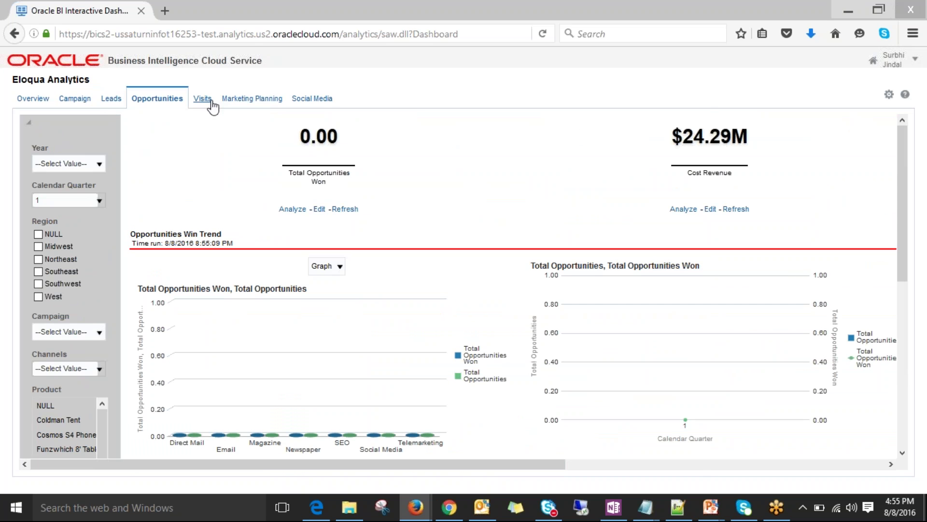
- Review the Marketing Planning ROI variance, then view the Visits page's visits-by-day charts
{"action": "left_click", "coordinate": [261, 107]}
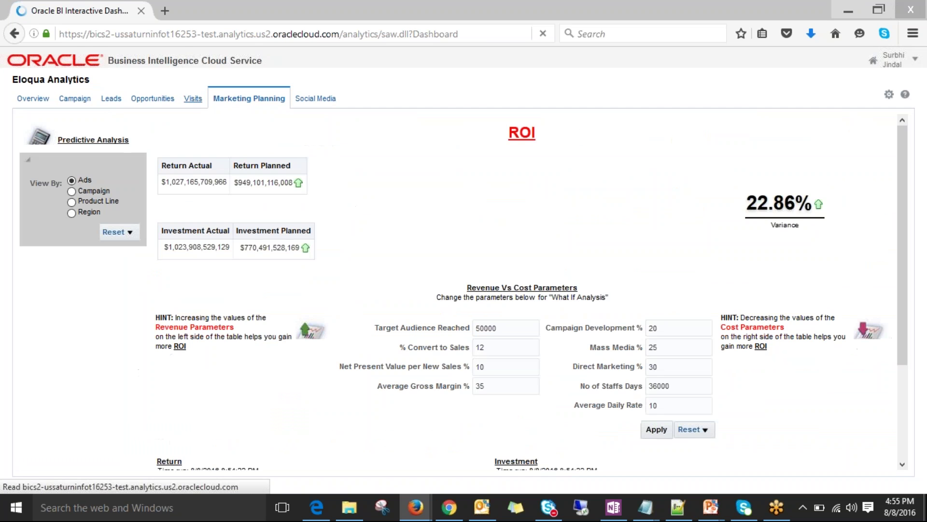
{"action": "left_click", "coordinate": [192, 98]}
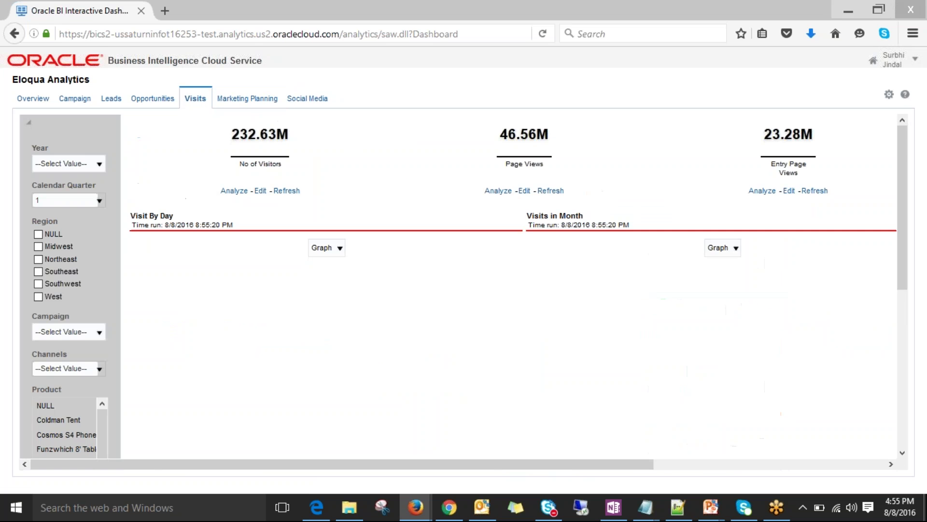
{"action": "scroll", "coordinate": [487, 275], "scroll_direction": "down", "scroll_amount": 2}
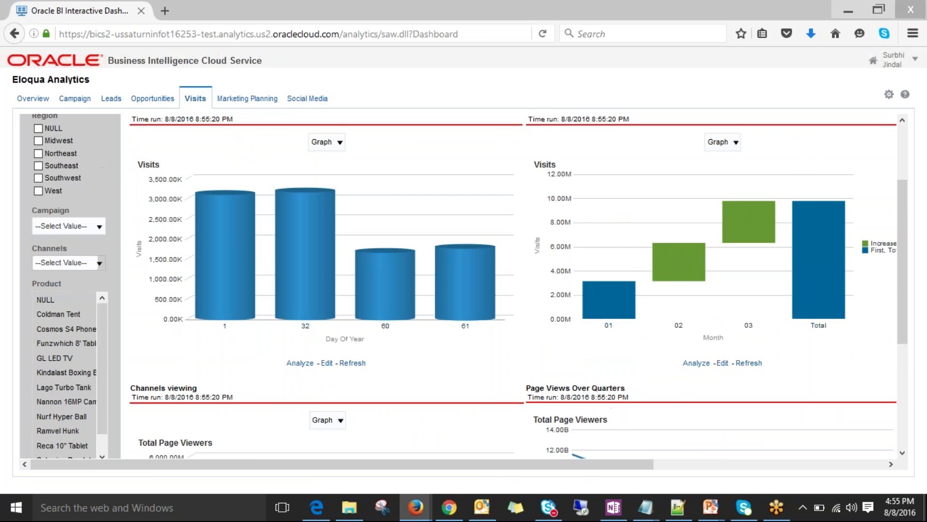